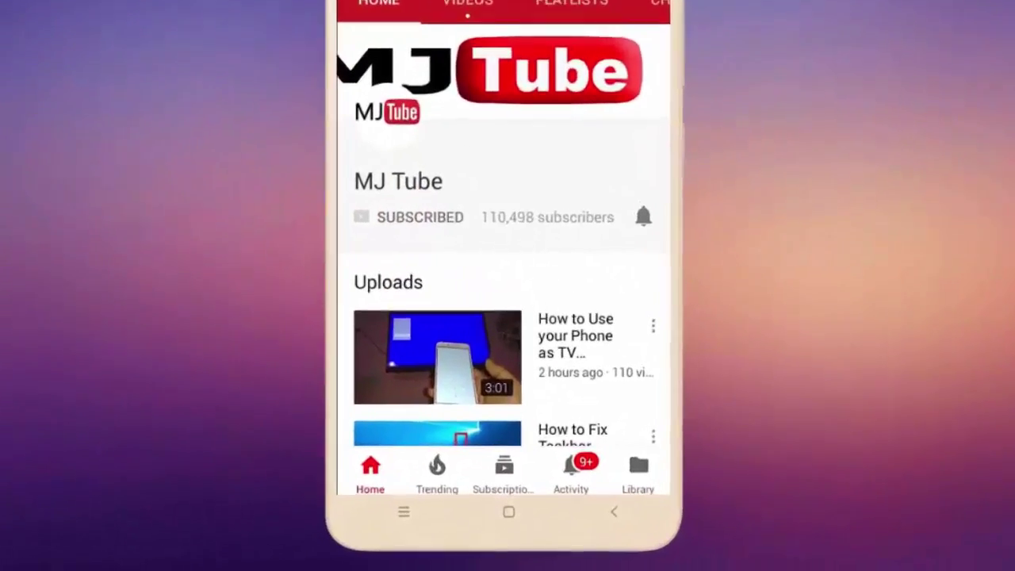
- Refresh the desktop and open This PC to view the drives
left_click(617, 284)
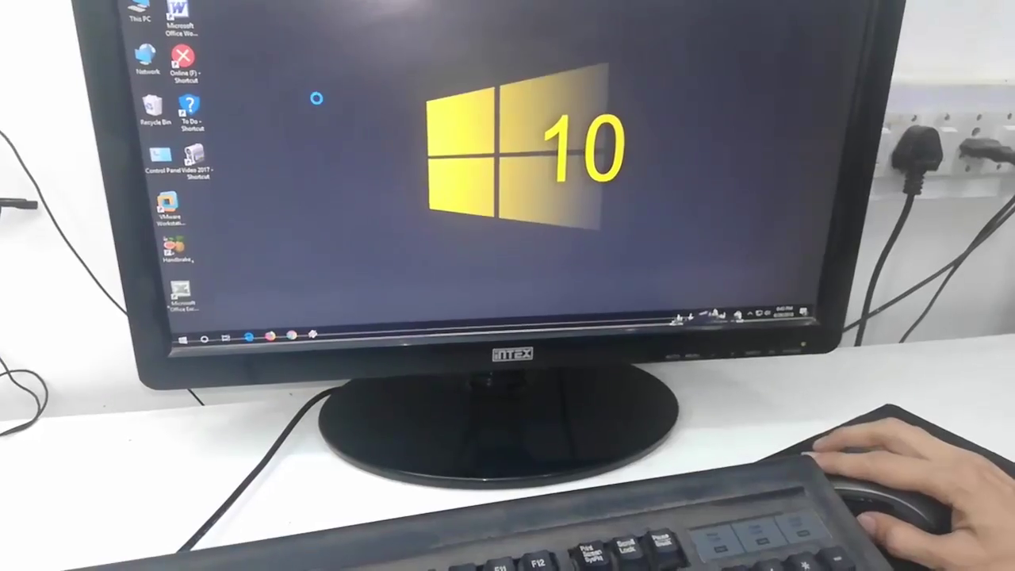
right_click(349, 79)
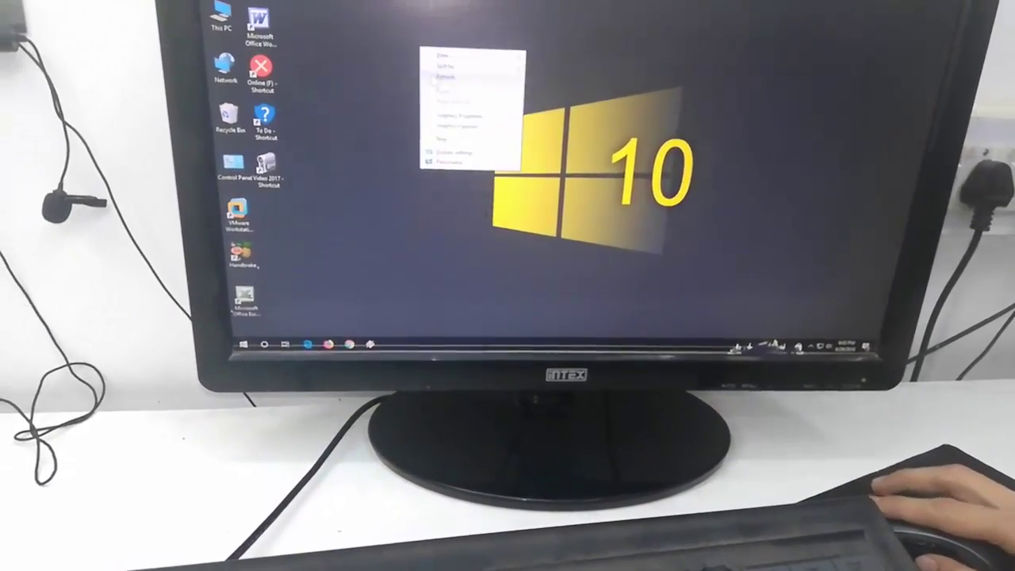
left_click(372, 46)
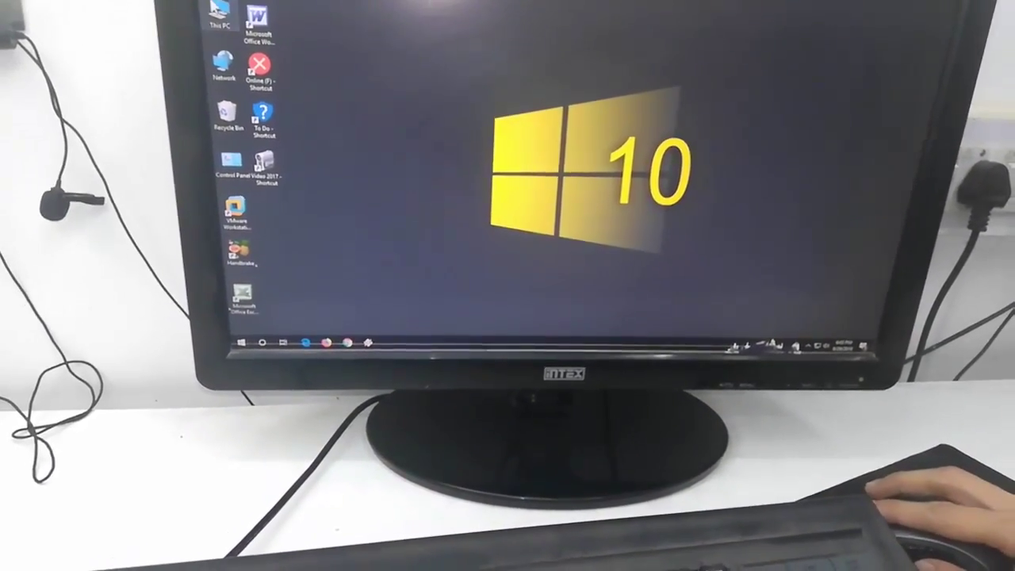
double_click(212, 19)
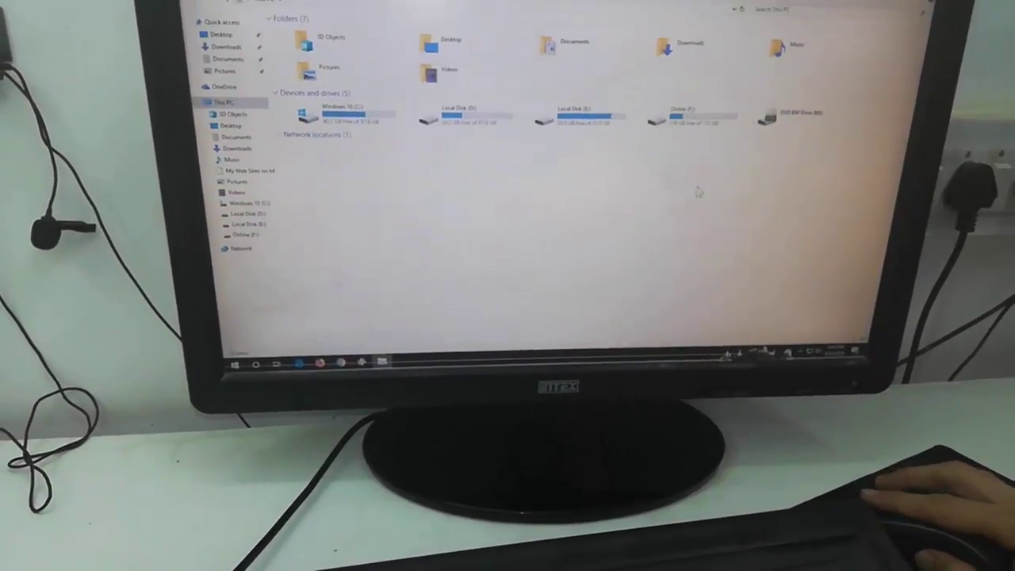
right_click(687, 191)
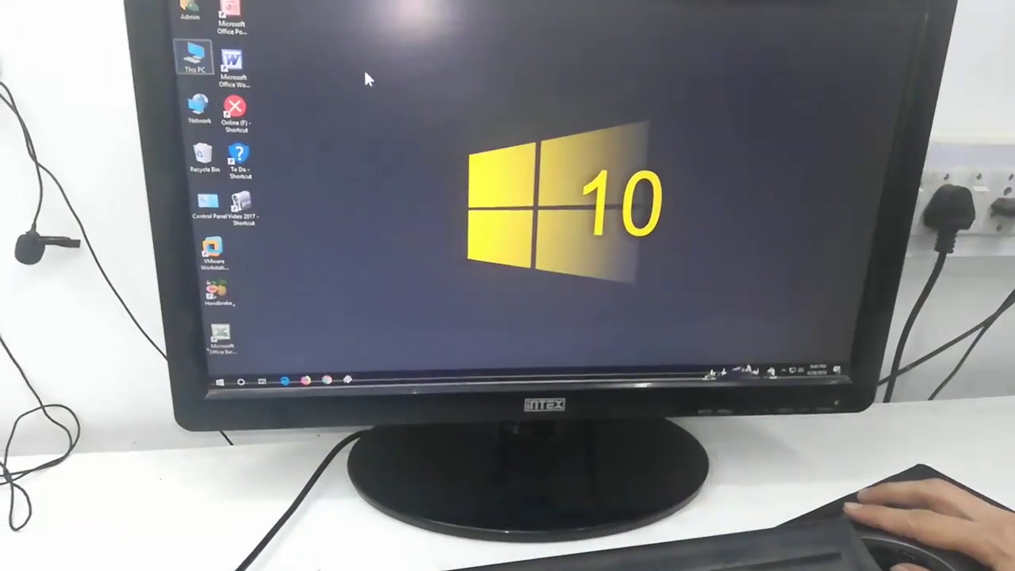
- Open the Network location from the desktop, then refresh the desktop again
right_click(367, 79)
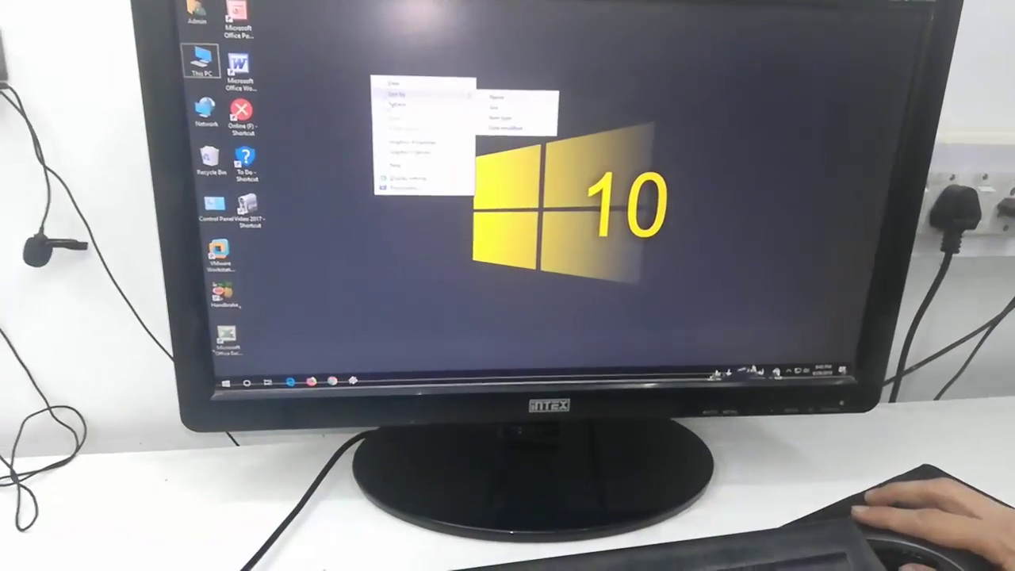
left_click(202, 107)
double_click(201, 105)
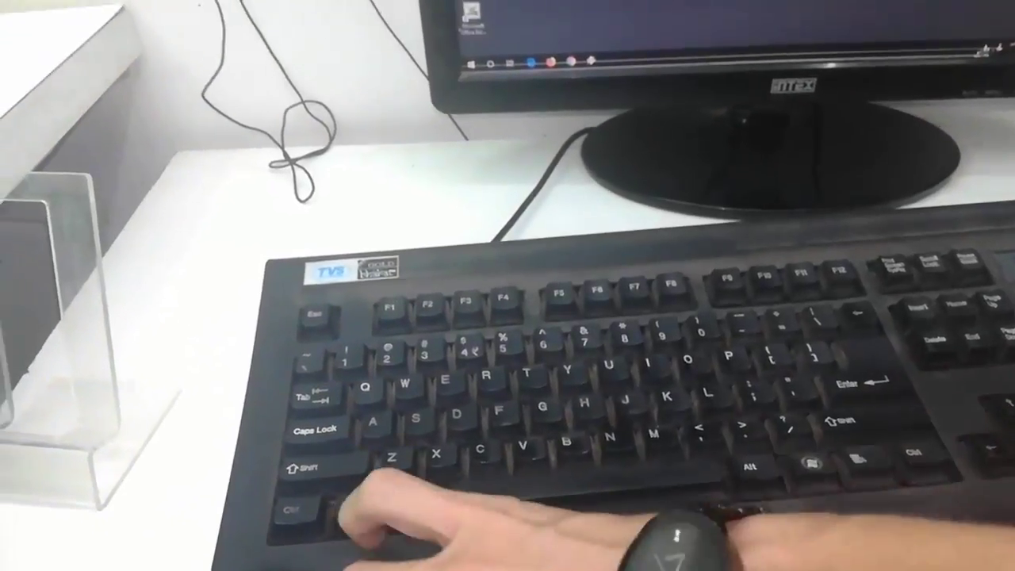
key("super")
key("super")
key("super")
key("super")
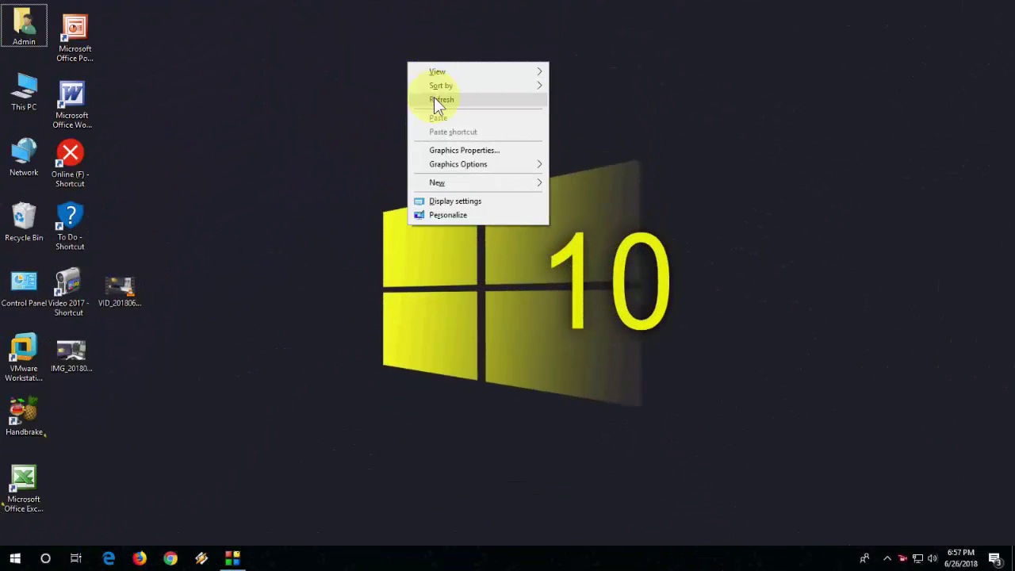
left_click(433, 98)
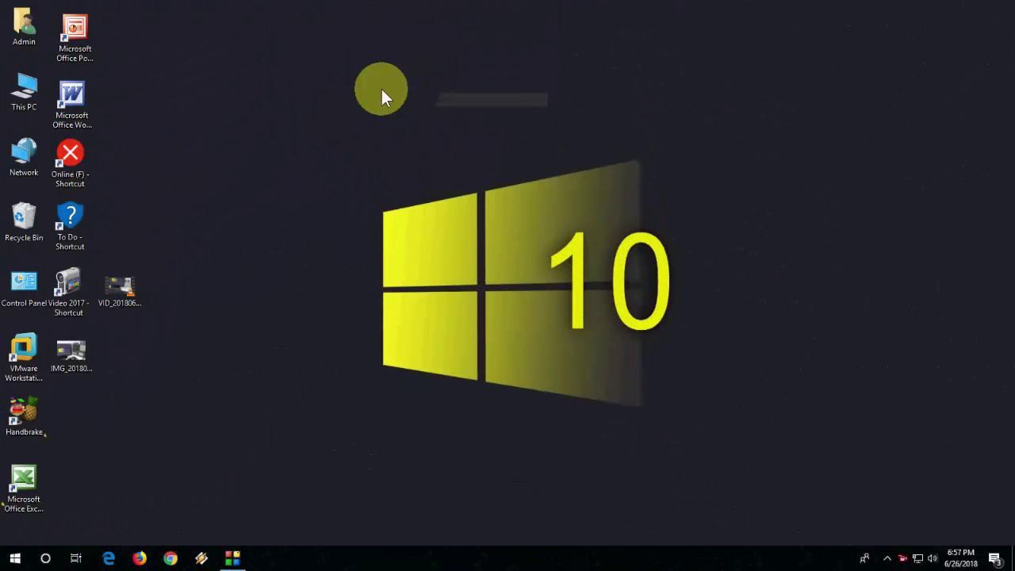
right_click(382, 90)
left_click(406, 123)
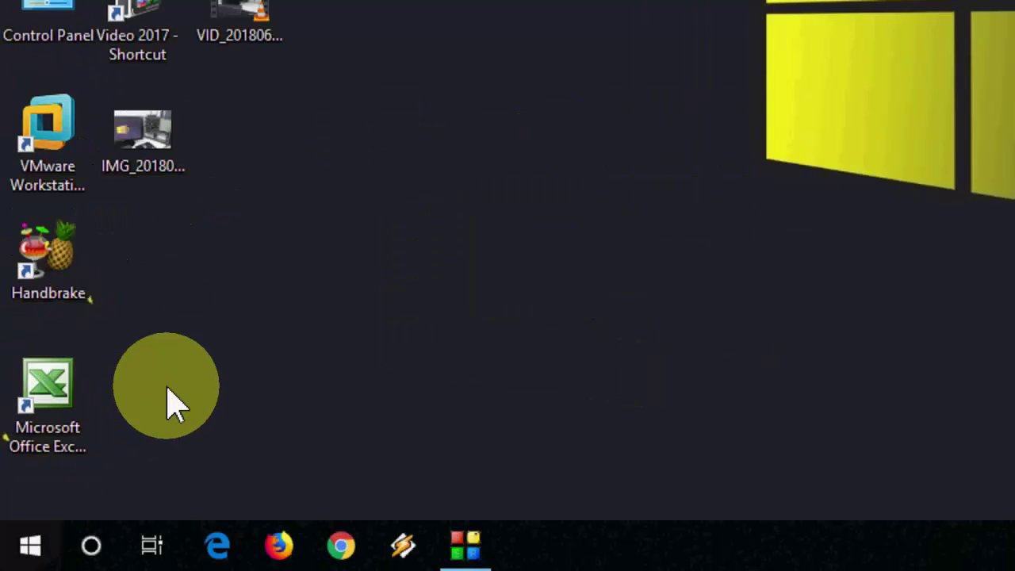
- Search 'power &' and reach the Balanced plan's Change plan settings page via Additional power settings
key("super")
type("power ")
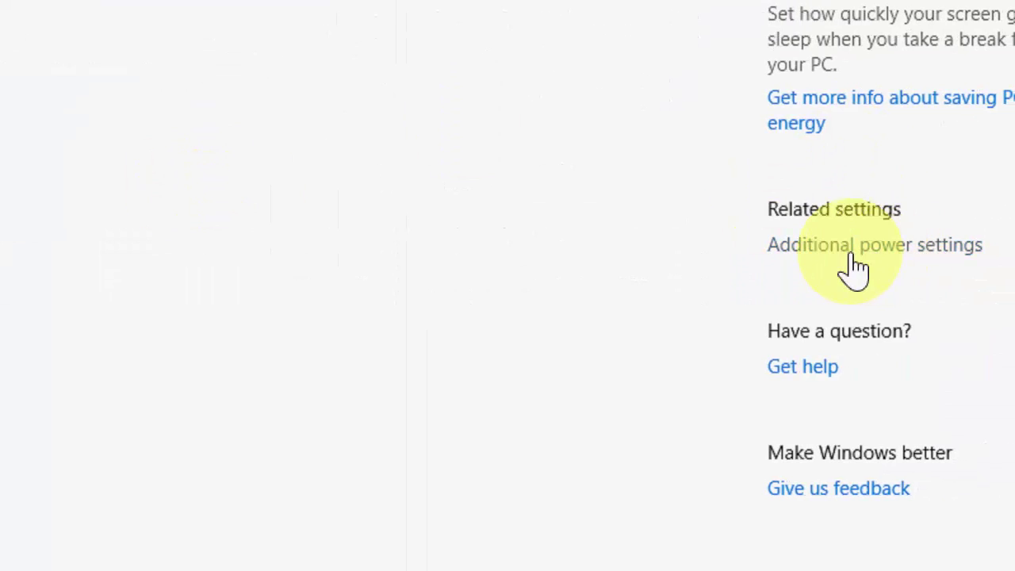
left_click(850, 252)
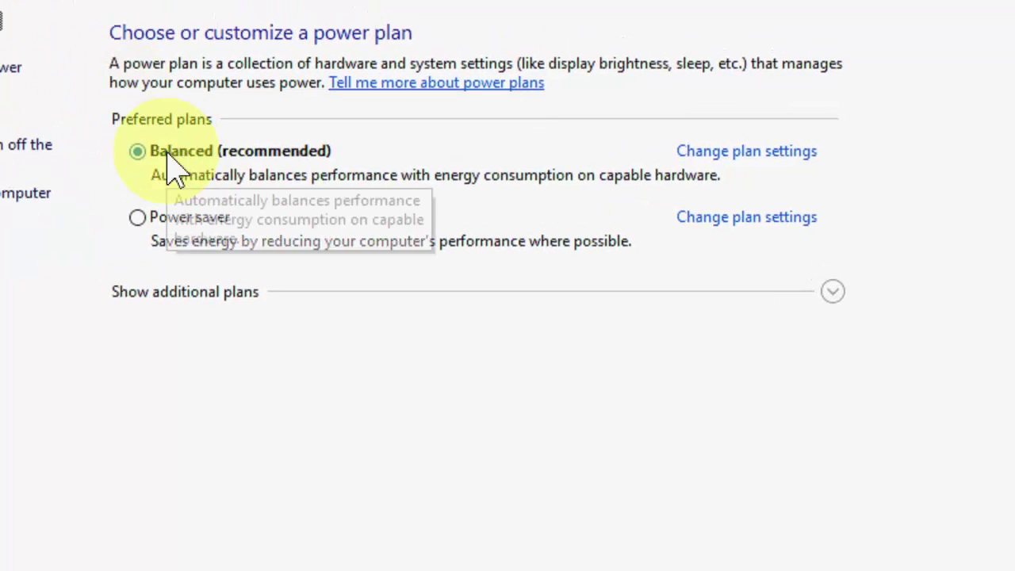
left_click(168, 154)
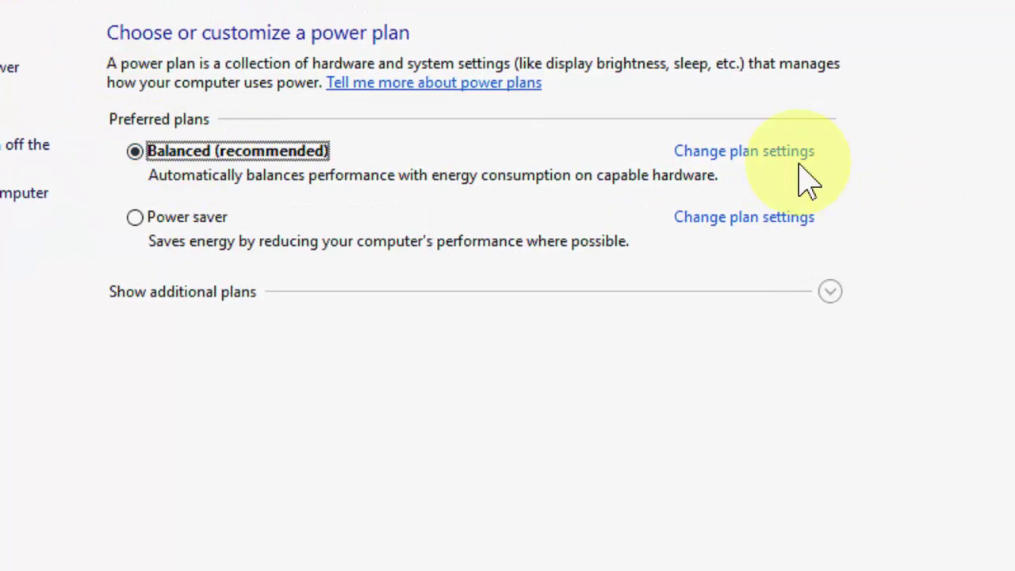
left_click(759, 153)
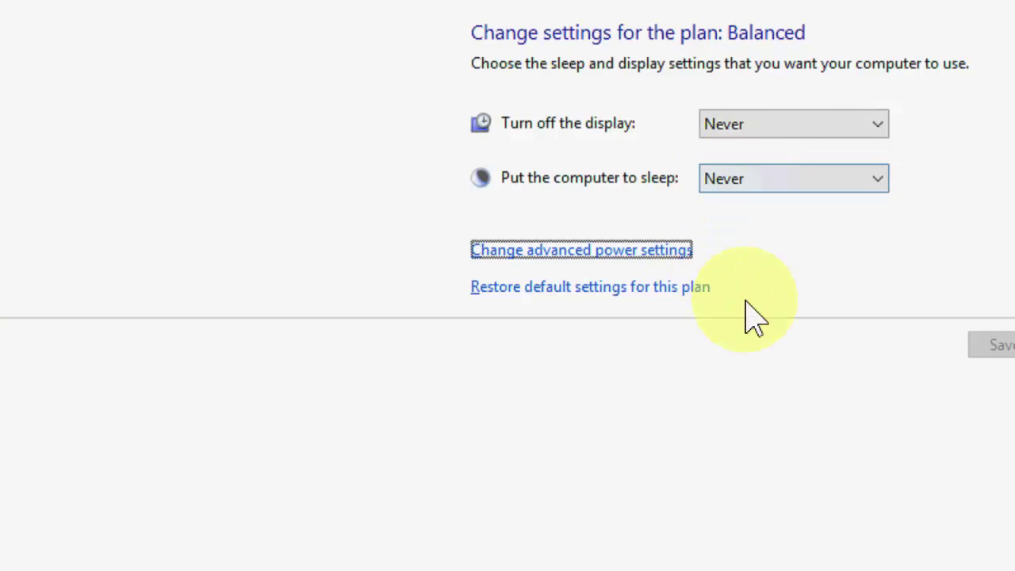
- Set PCI Express Link State Power Management to Off in the Balanced plan's advanced settings
left_click(464, 256)
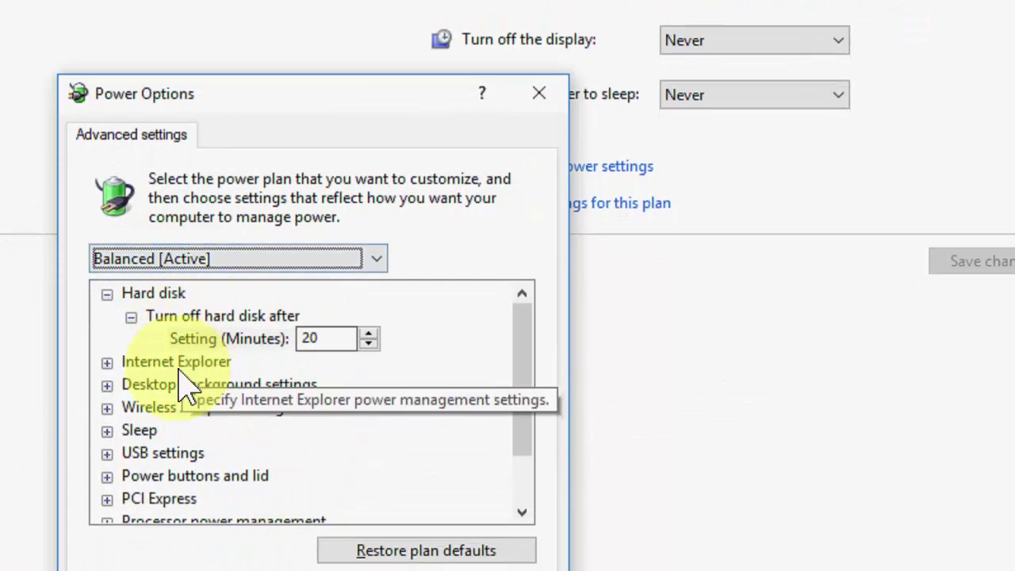
key("Tab")
left_click(167, 485)
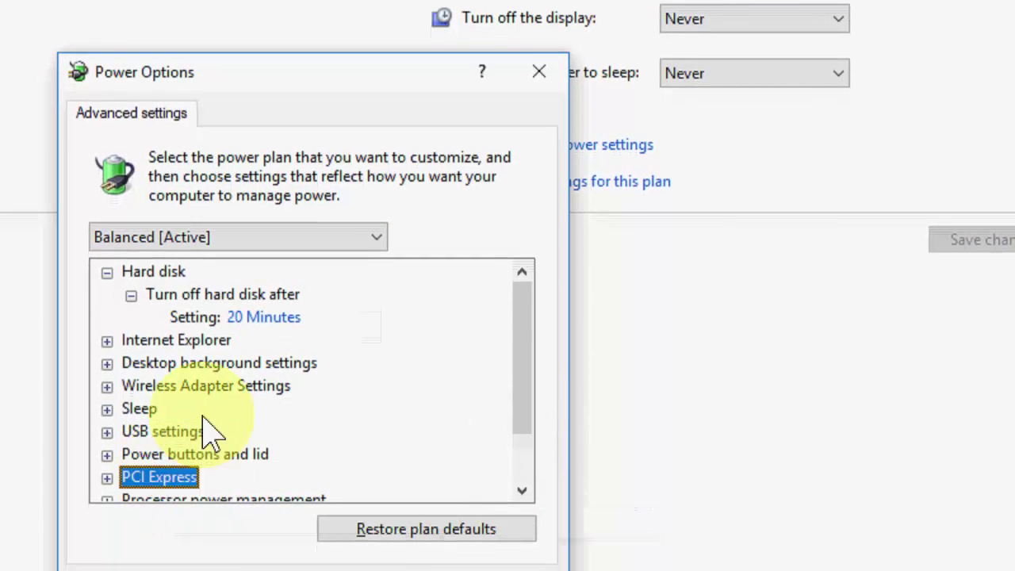
scroll(222, 432, "down", 1)
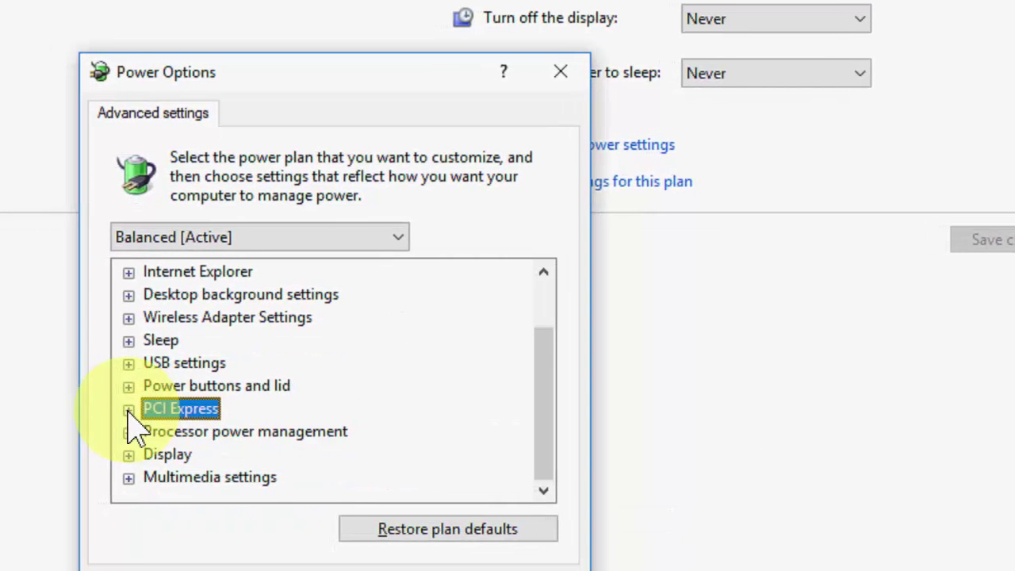
left_click(129, 411)
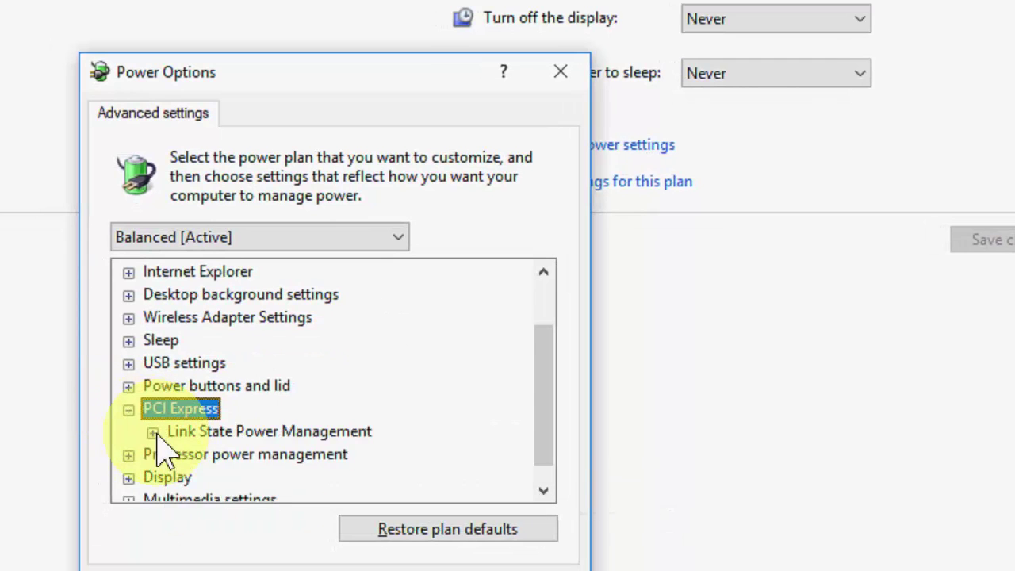
left_click(295, 448)
left_click(420, 438)
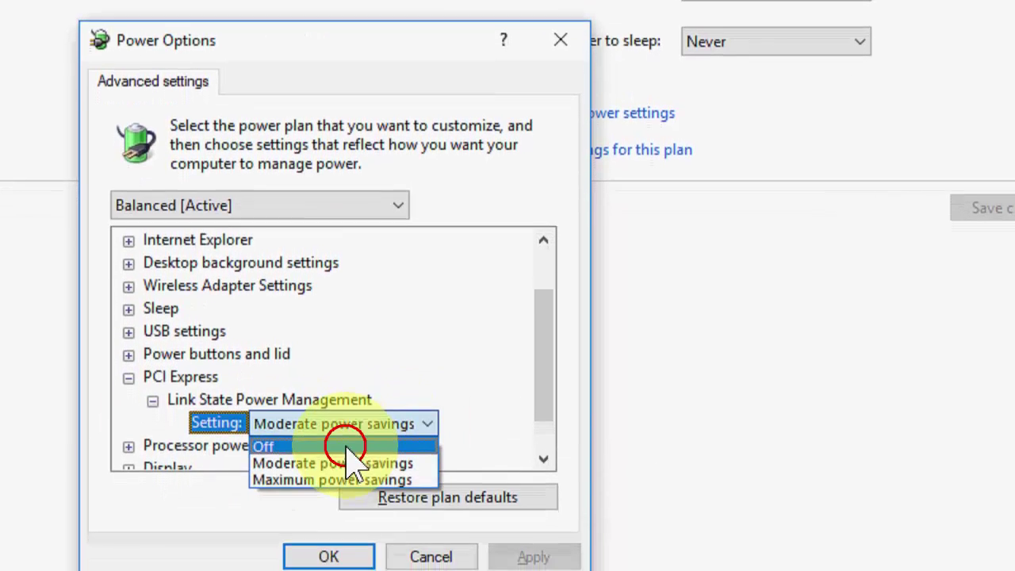
left_click(347, 447)
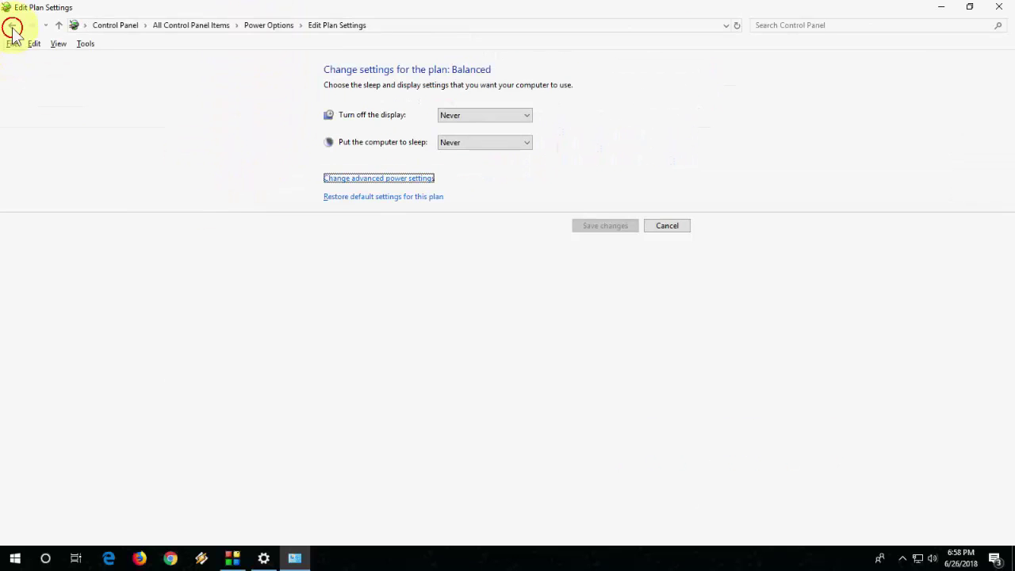
- Turn off fast startup in the power button shutdown settings, save, and close the window
left_click(13, 27)
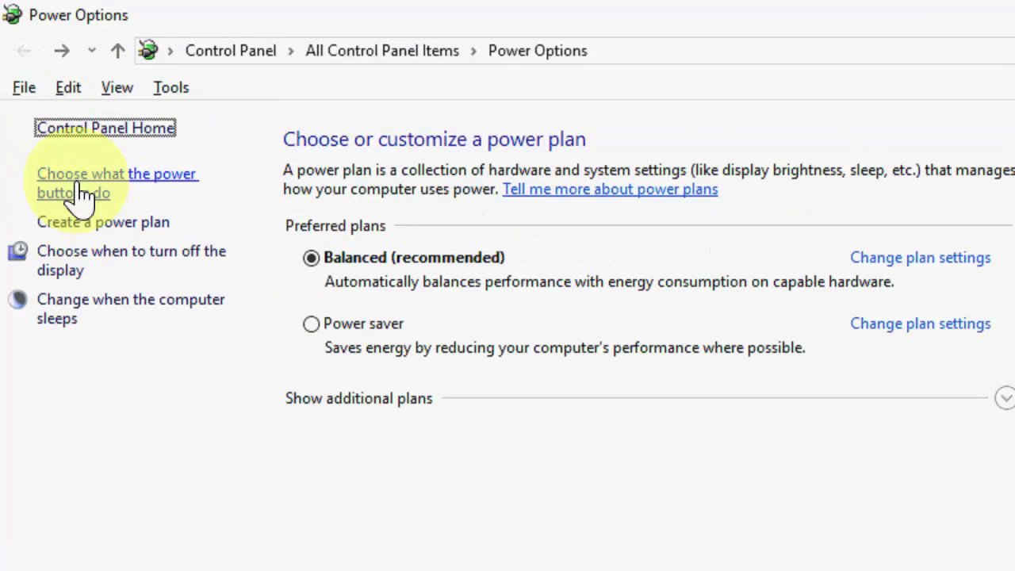
left_click(131, 194)
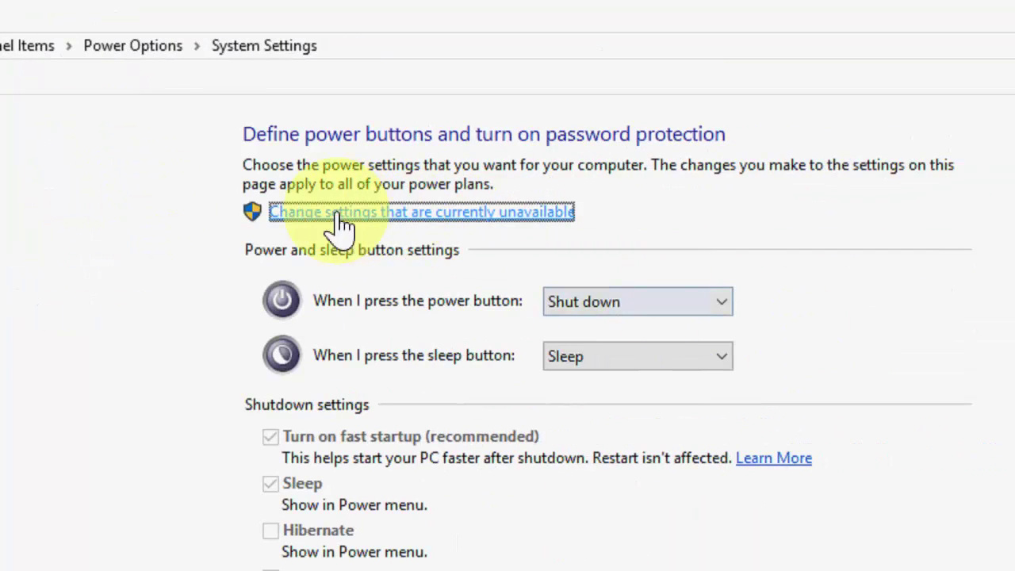
left_click(486, 212)
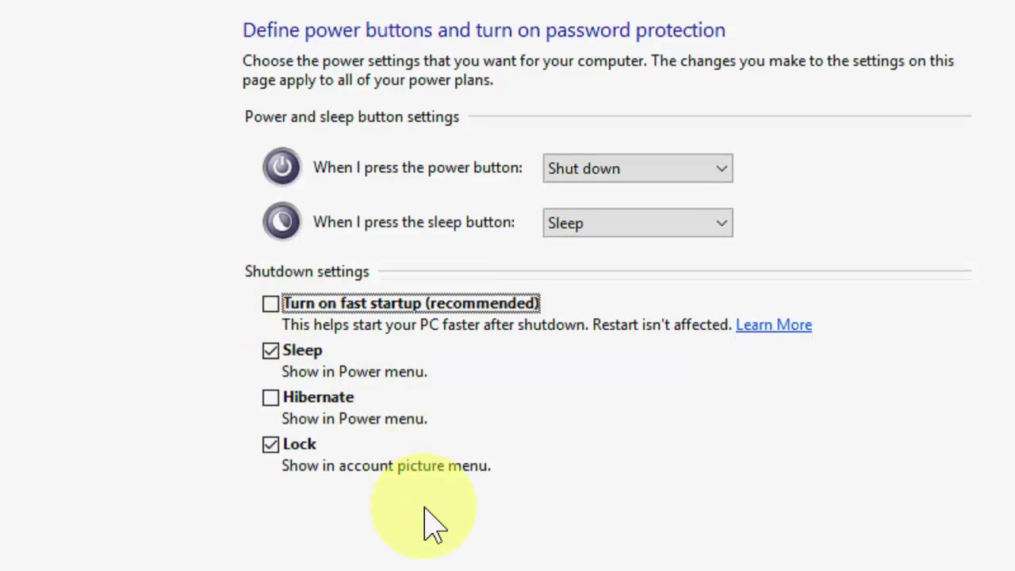
left_click(514, 511)
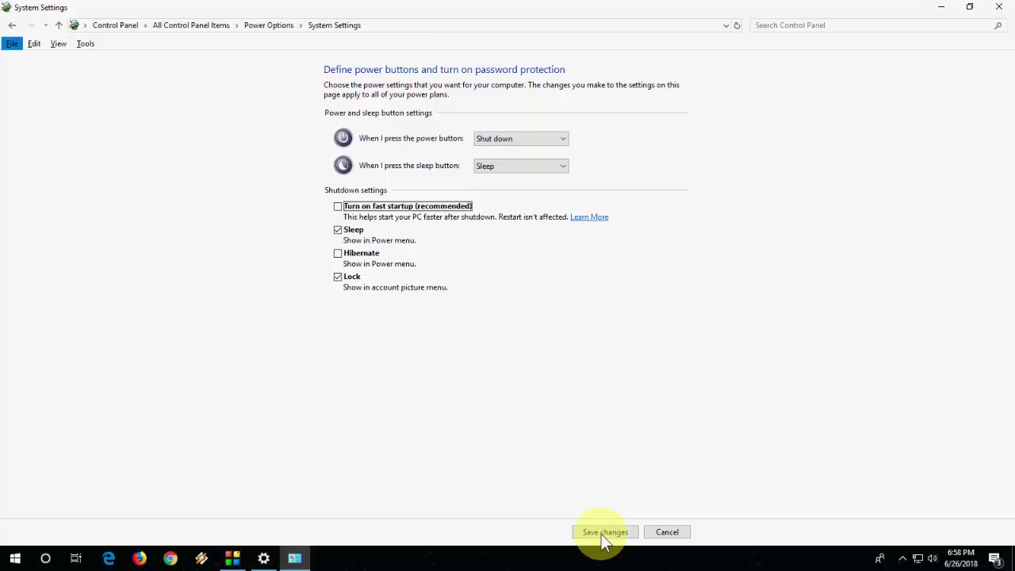
left_click(999, 6)
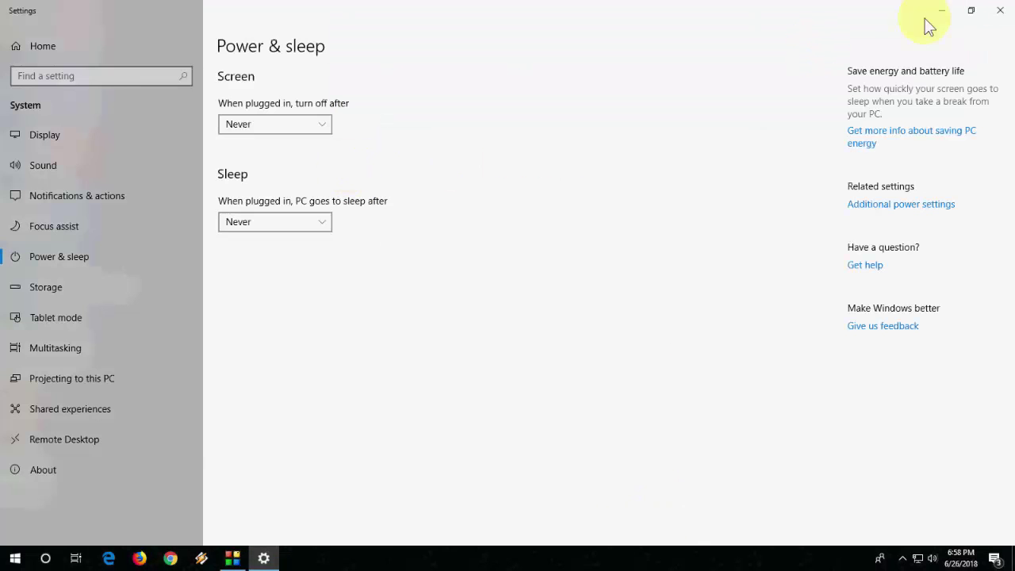
- Refresh the desktop and search 'appearance' to open the appearance and performance settings
right_click(399, 133)
left_click(415, 170)
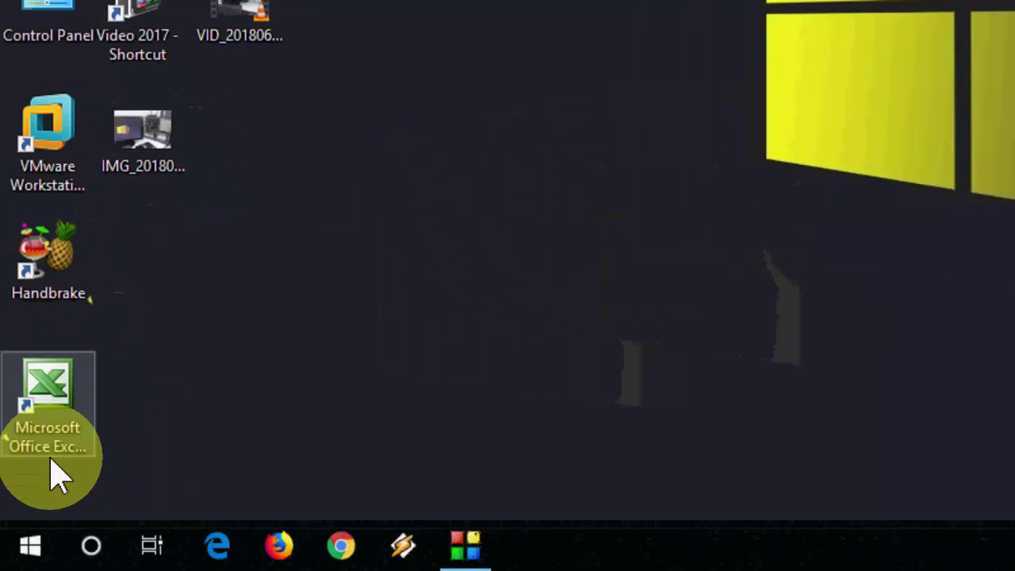
key("super")
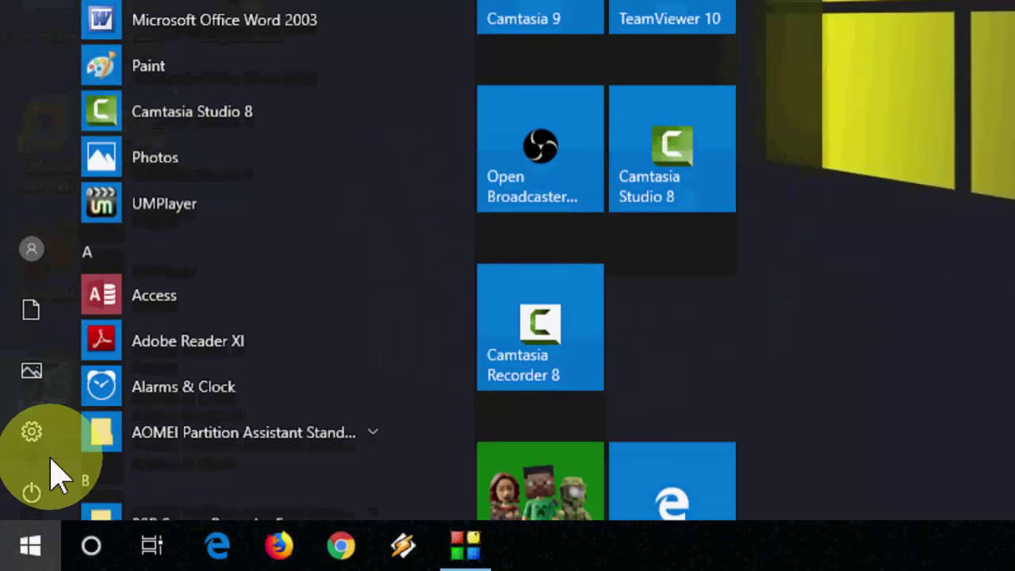
type("apperance")
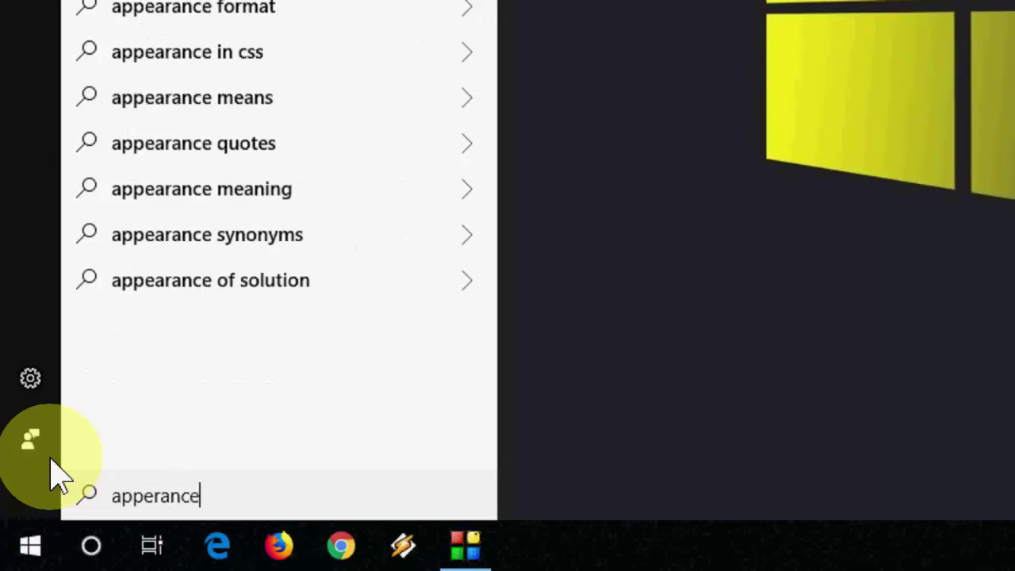
key("BackSpace")
key("BackSpace")
key("BackSpace")
type("pearance")
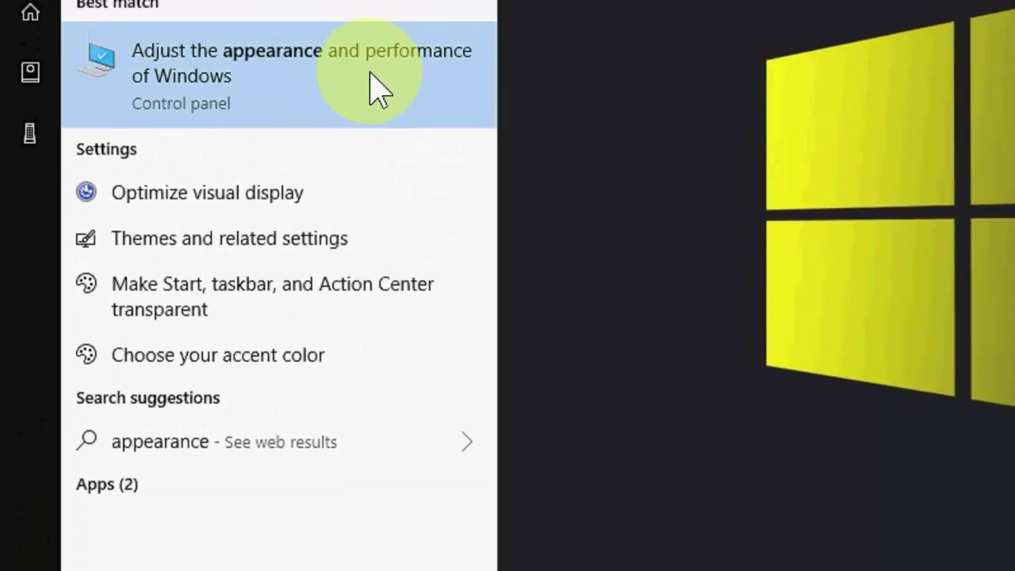
left_click(363, 30)
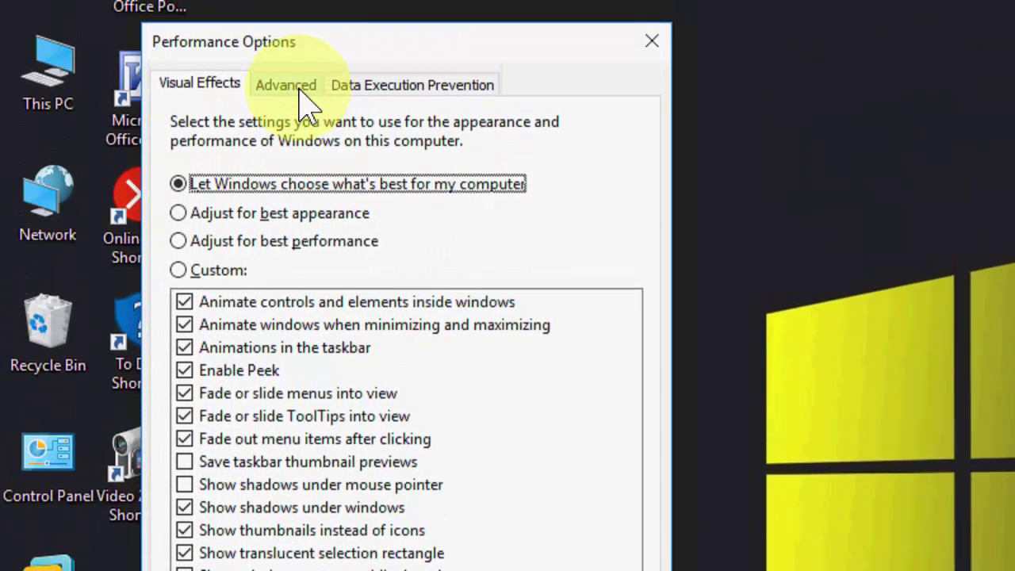
- Uncheck Automatically manage paging file size in Virtual Memory under Advanced, and confirm
left_click(300, 71)
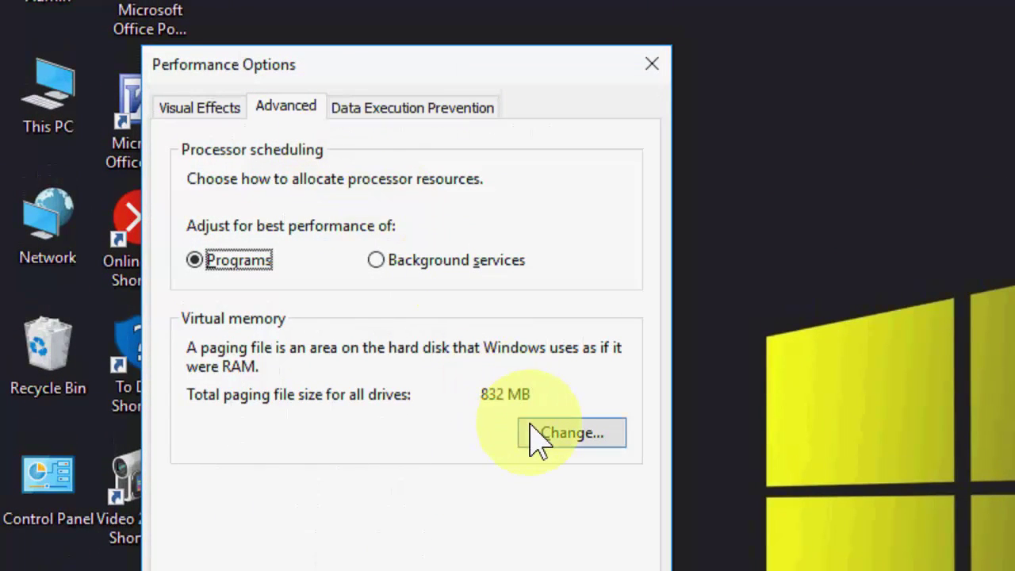
left_click(538, 438)
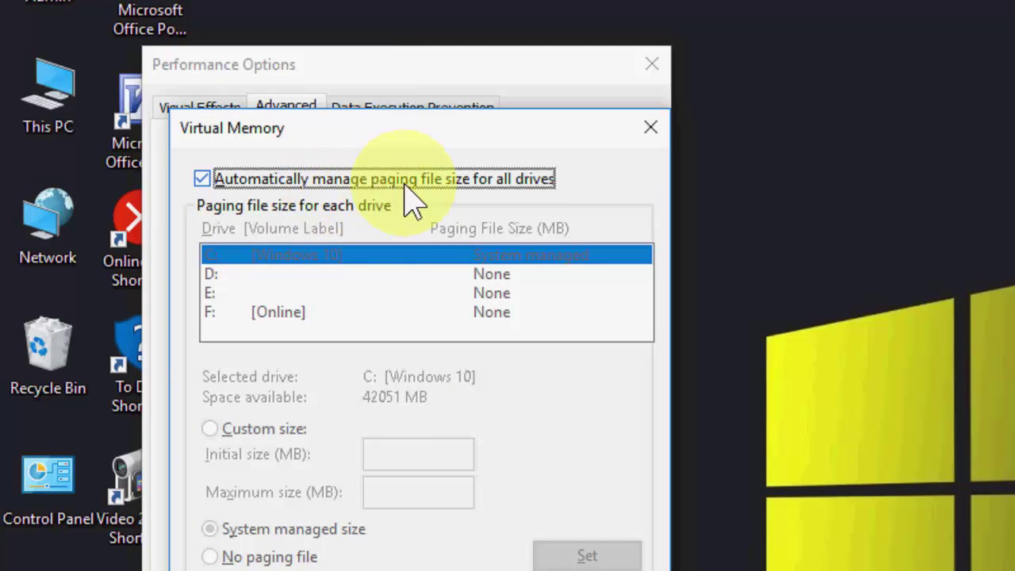
left_click(492, 191)
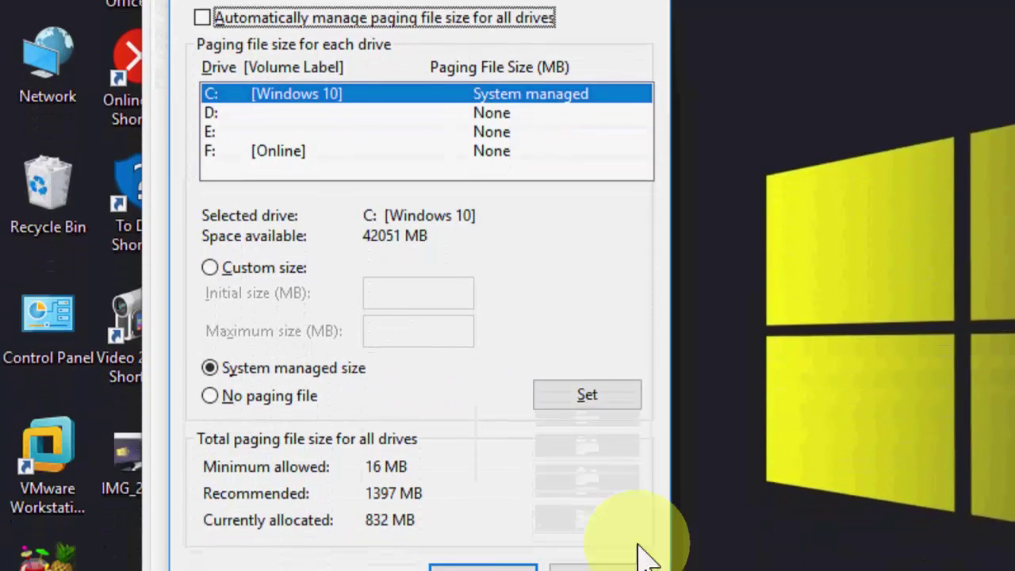
left_click(508, 539)
- Close Performance Options and refresh the desktop a few times
left_click(444, 499)
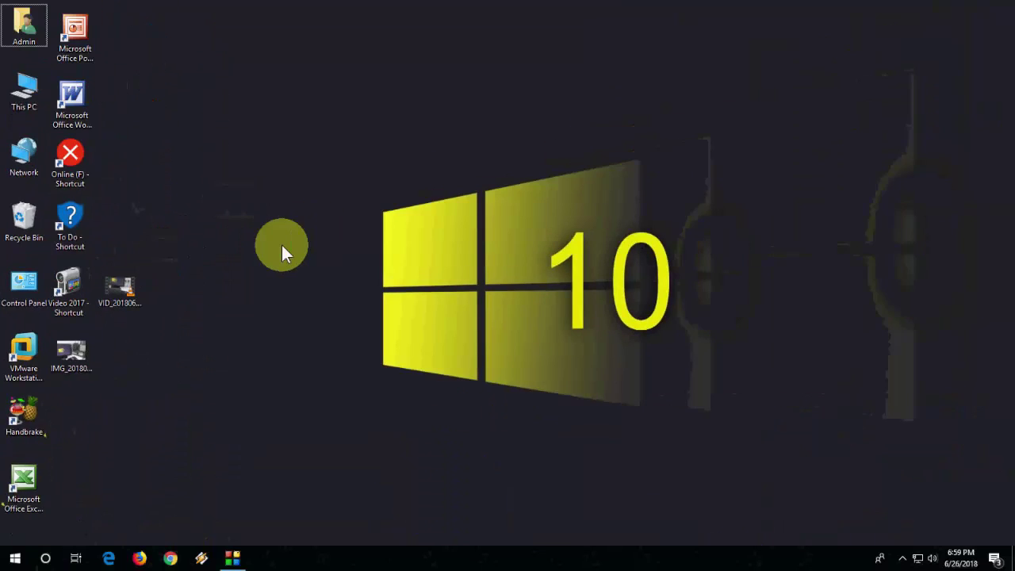
right_click(282, 246)
left_click(310, 284)
right_click(263, 249)
left_click(300, 289)
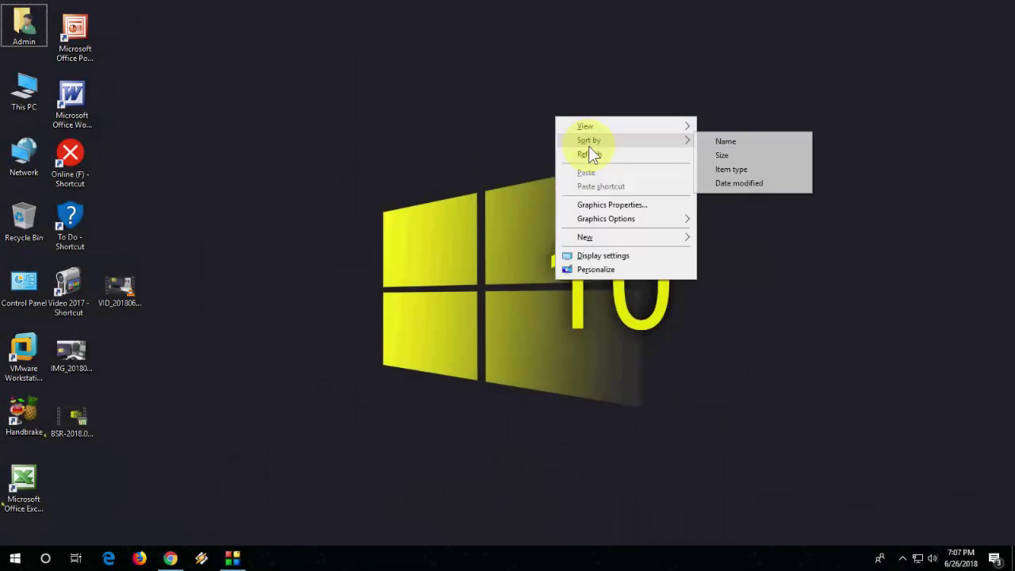
left_click(589, 152)
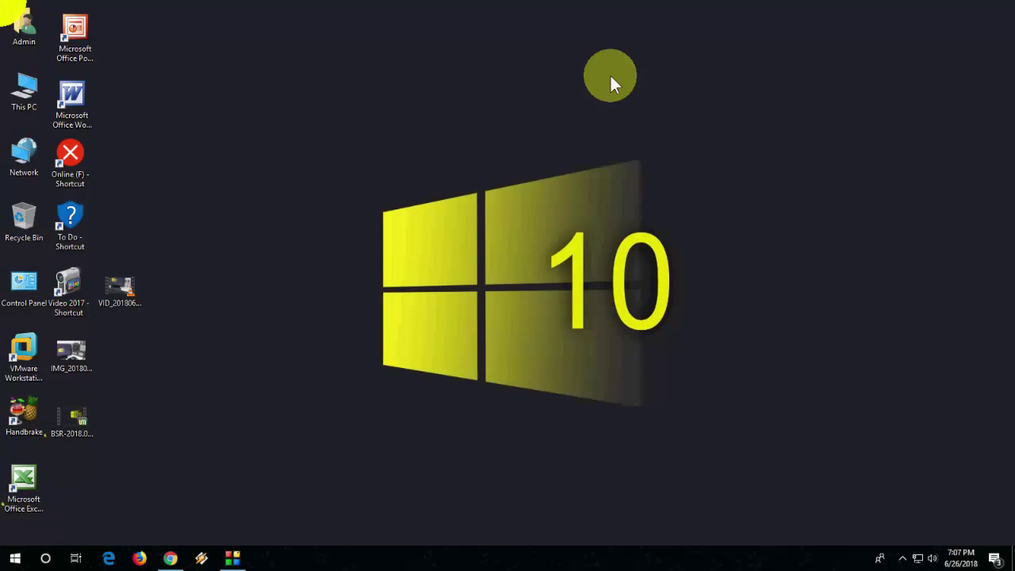
- Scroll Task Manager's Processes list down to Windows Explorer and restart it
key("ctrl+shift+Escape")
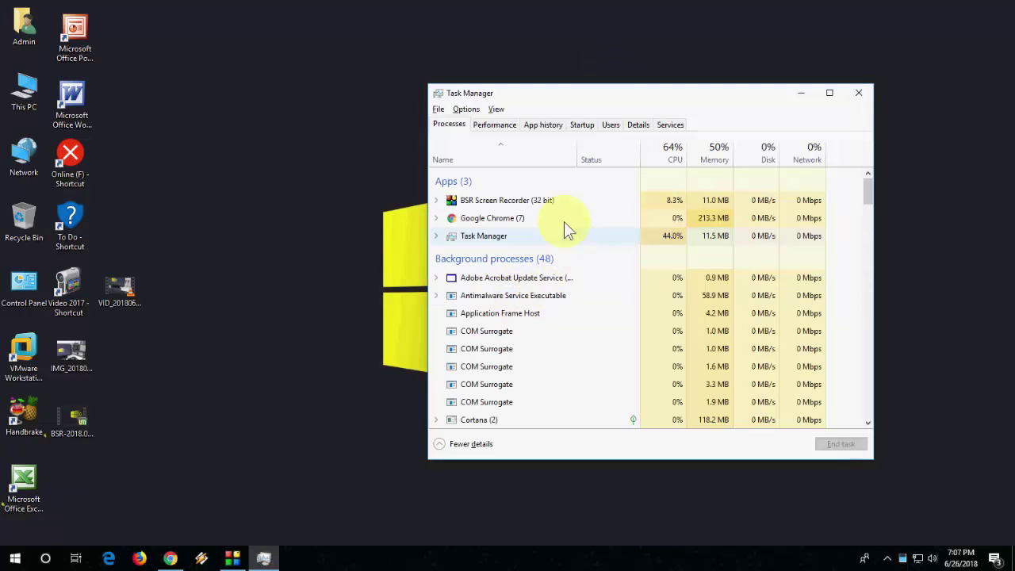
scroll(555, 262, "down", 2)
scroll(548, 285, "down", 3)
scroll(540, 304, "down", 3)
scroll(536, 300, "down", 2)
scroll(536, 300, "down", 2)
scroll(536, 299, "down", 3)
scroll(537, 299, "down", 4)
scroll(536, 298, "down", 4)
scroll(533, 295, "down", 4)
scroll(532, 298, "down", 4)
scroll(527, 308, "down", 2)
scroll(531, 310, "down", 4)
scroll(543, 305, "down", 4)
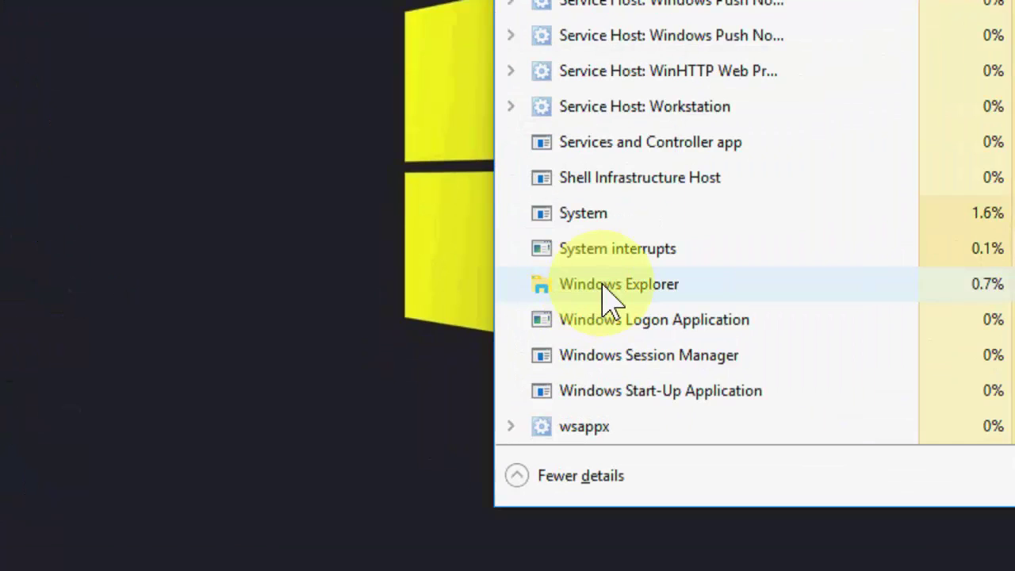
left_click(477, 349)
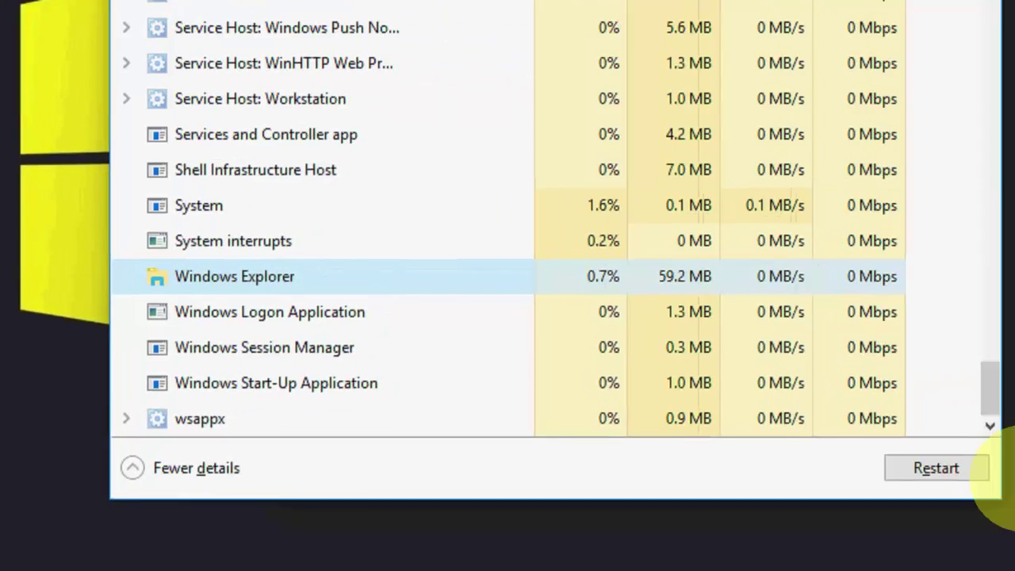
left_click(945, 468)
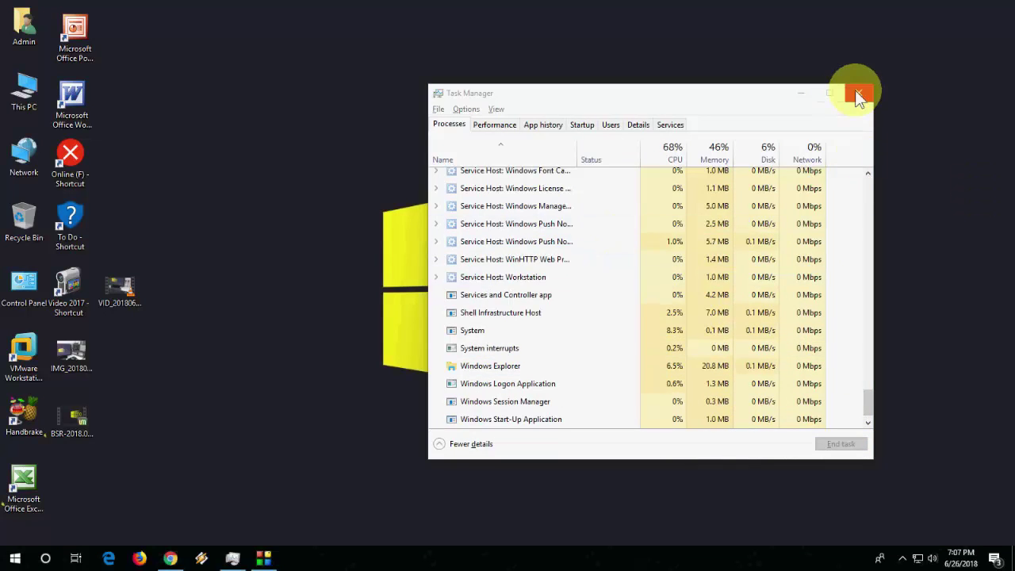
- Close Task Manager, refresh the desktop, and close the Computer Management window
left_click(858, 95)
right_click(415, 119)
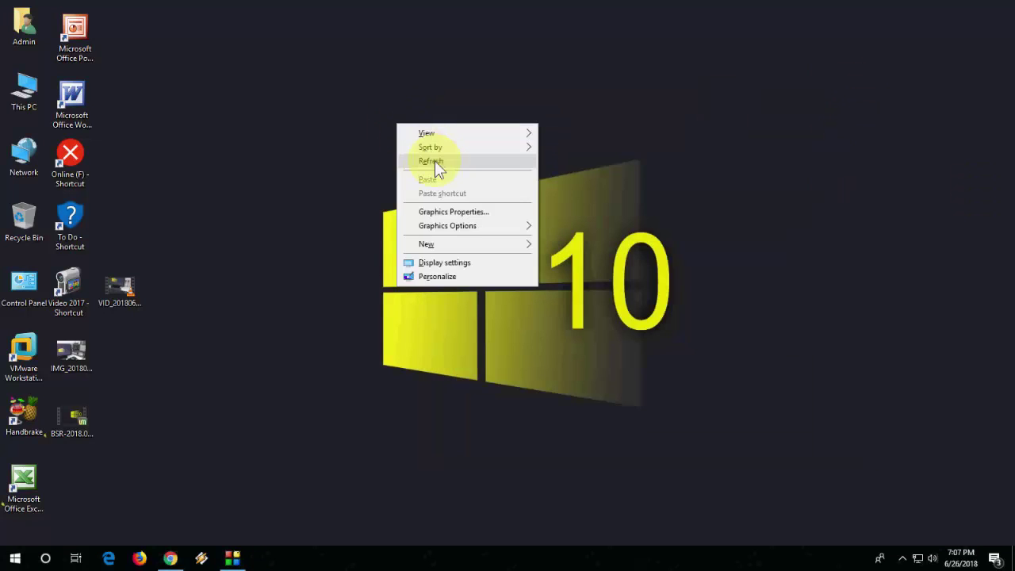
left_click(435, 163)
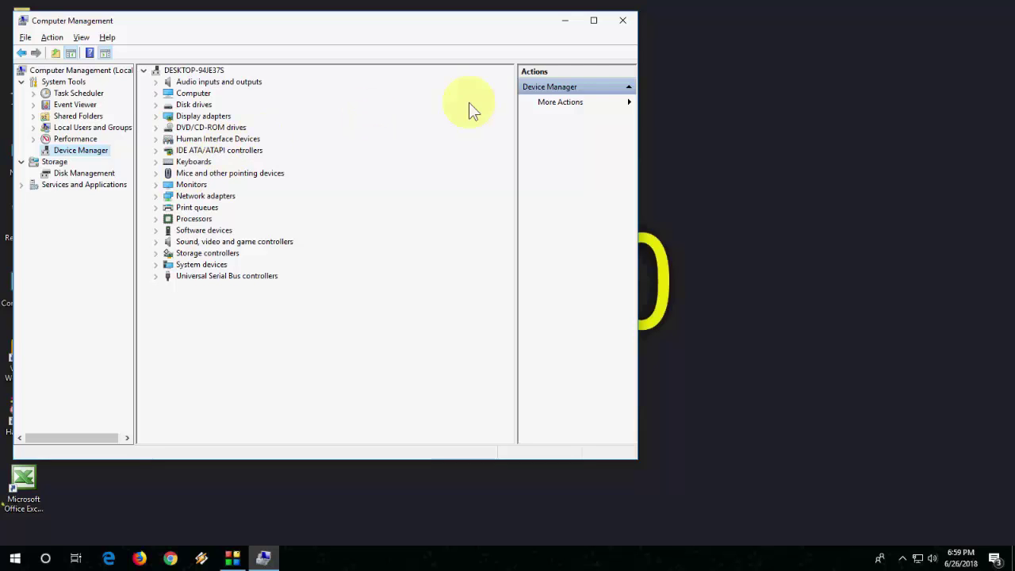
left_click(627, 26)
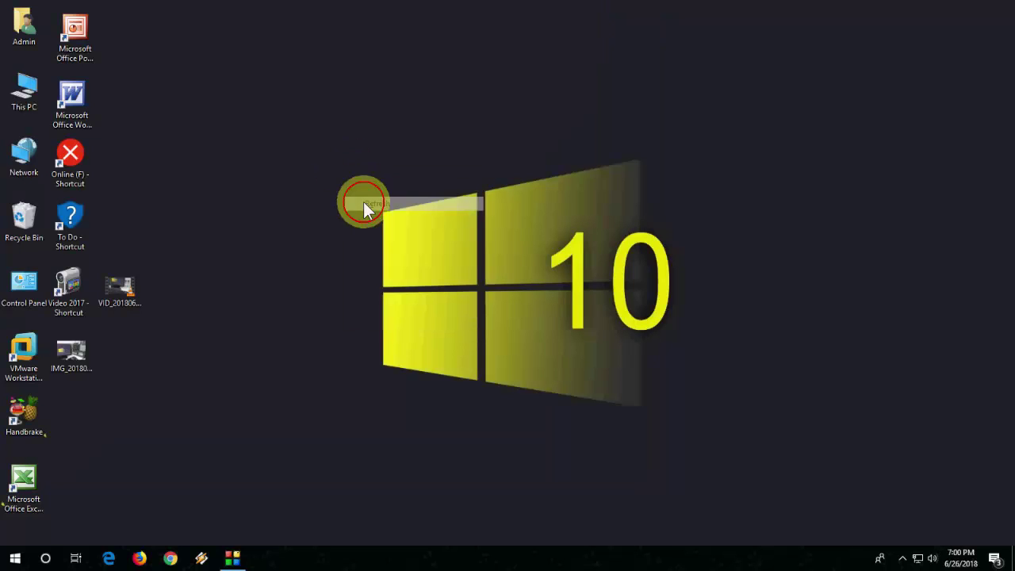
- Open 'prefetch' through Win+R and delete all files in the Prefetch folder
key("super+r")
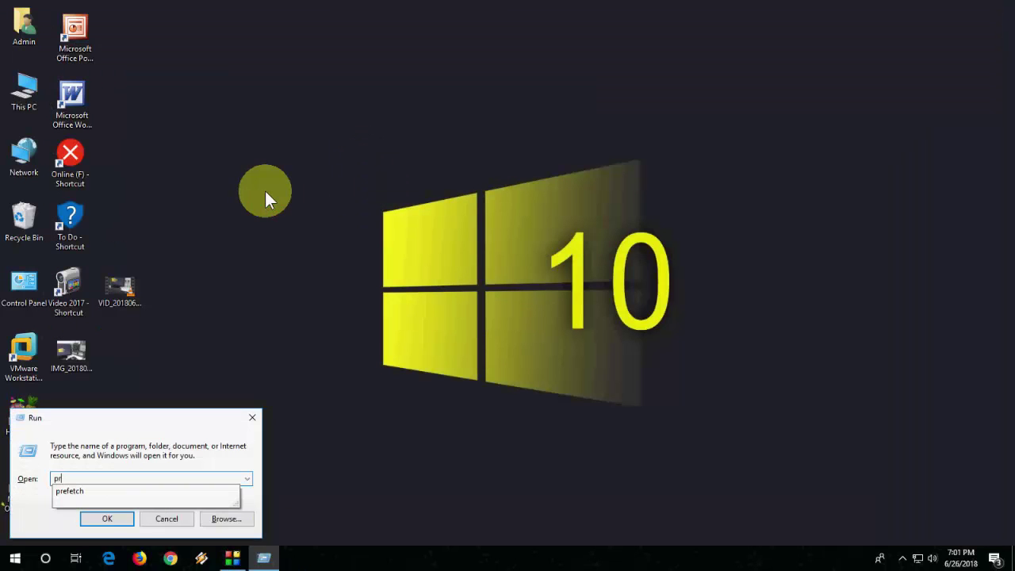
key("ctrl+a")
key("Delete")
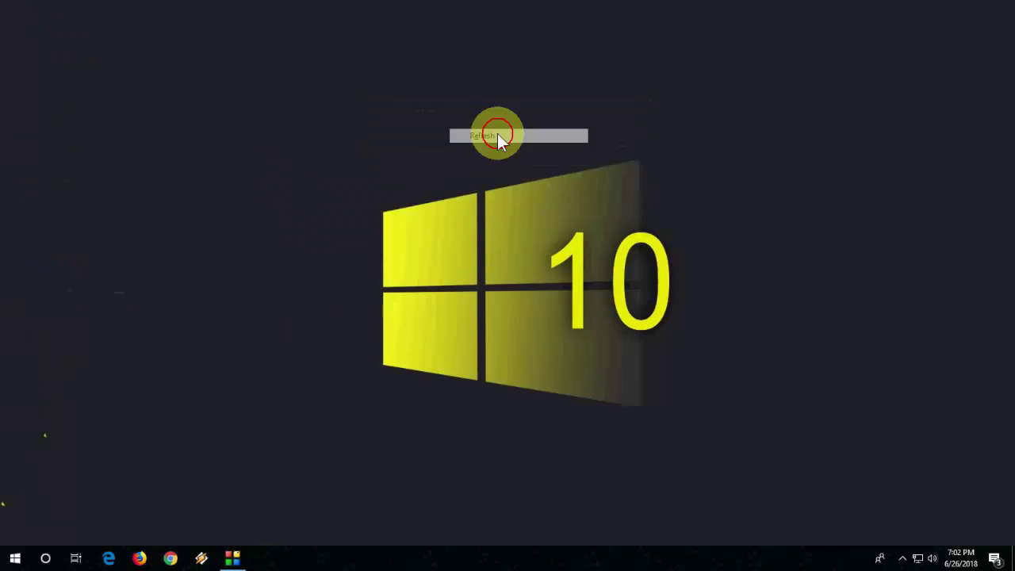
left_click(516, 157)
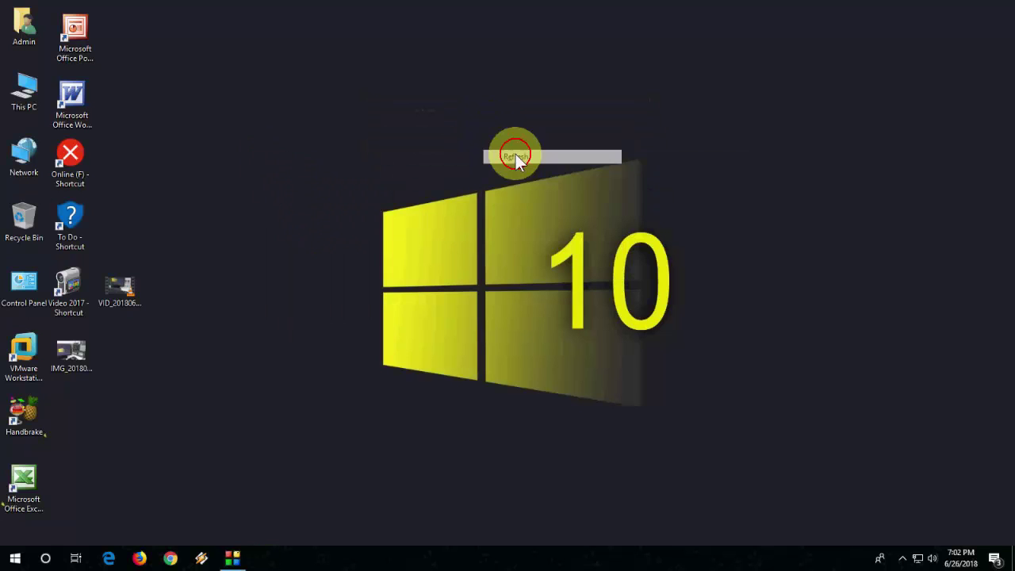
right_click(517, 157)
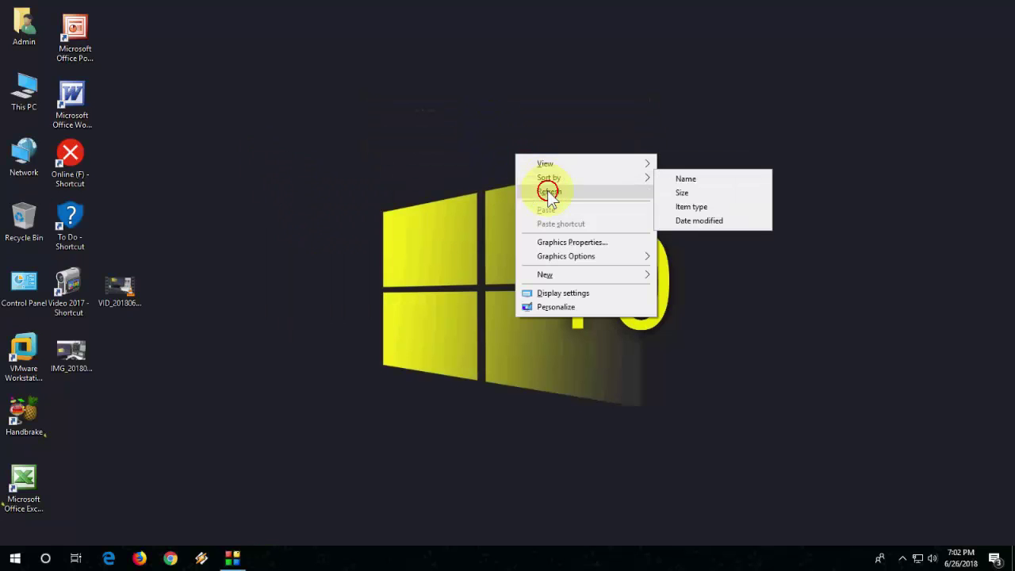
left_click(546, 190)
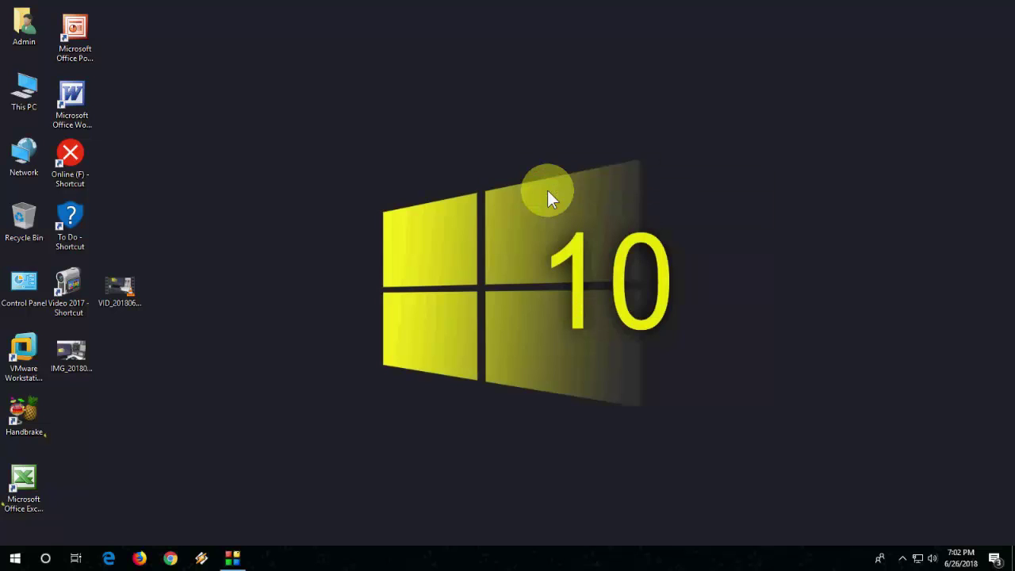
right_click(421, 110)
left_click(461, 145)
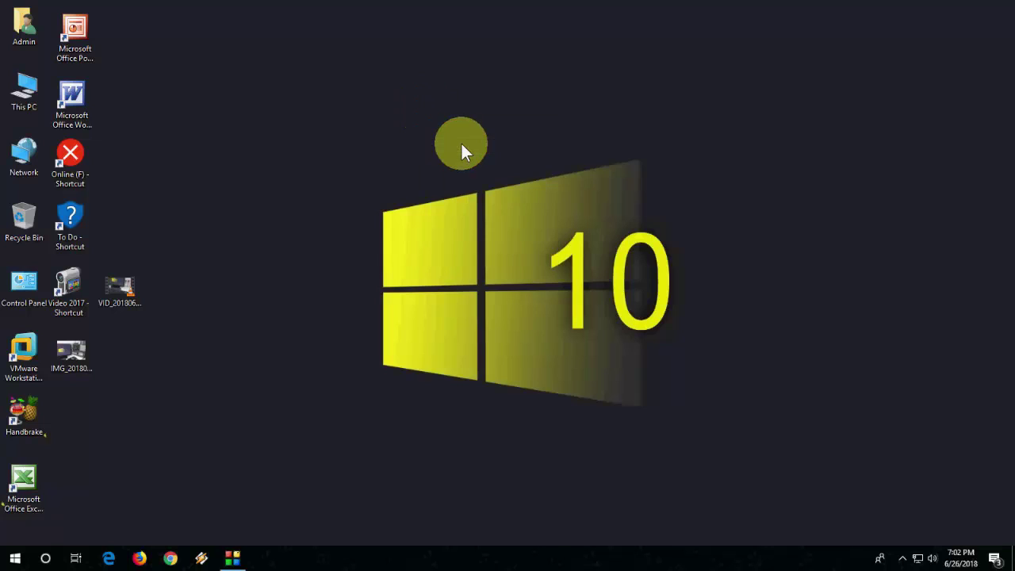